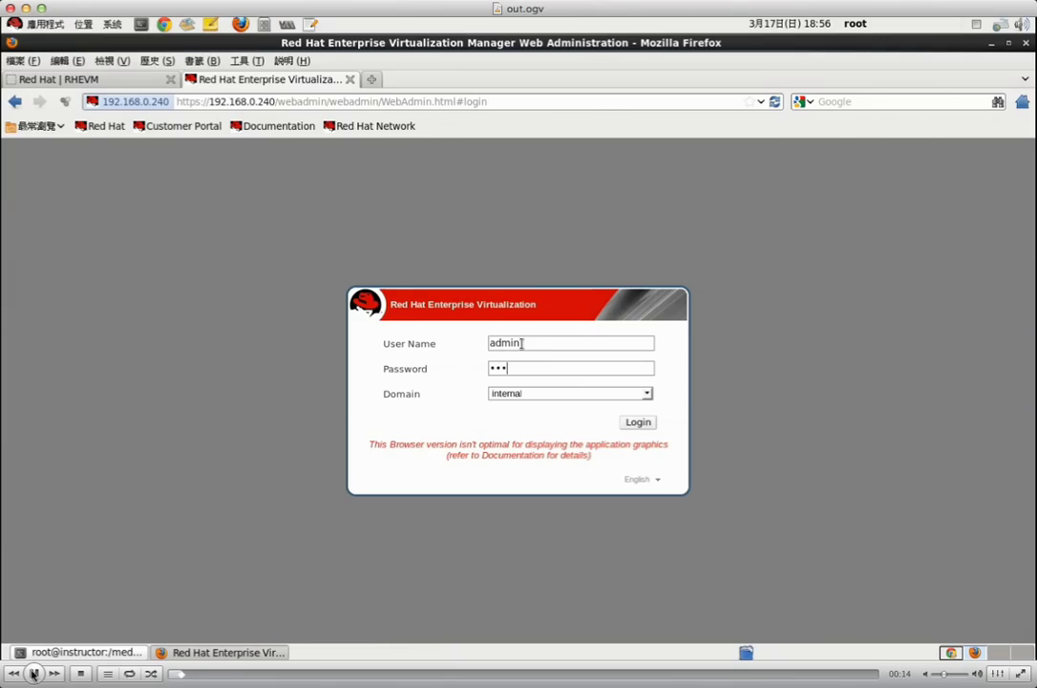
Play the out.ogv recording in short stretches, pausing to examine the virtual machine list and the System tree's storage, cluster and host entries.
key(space)
click(35, 673)
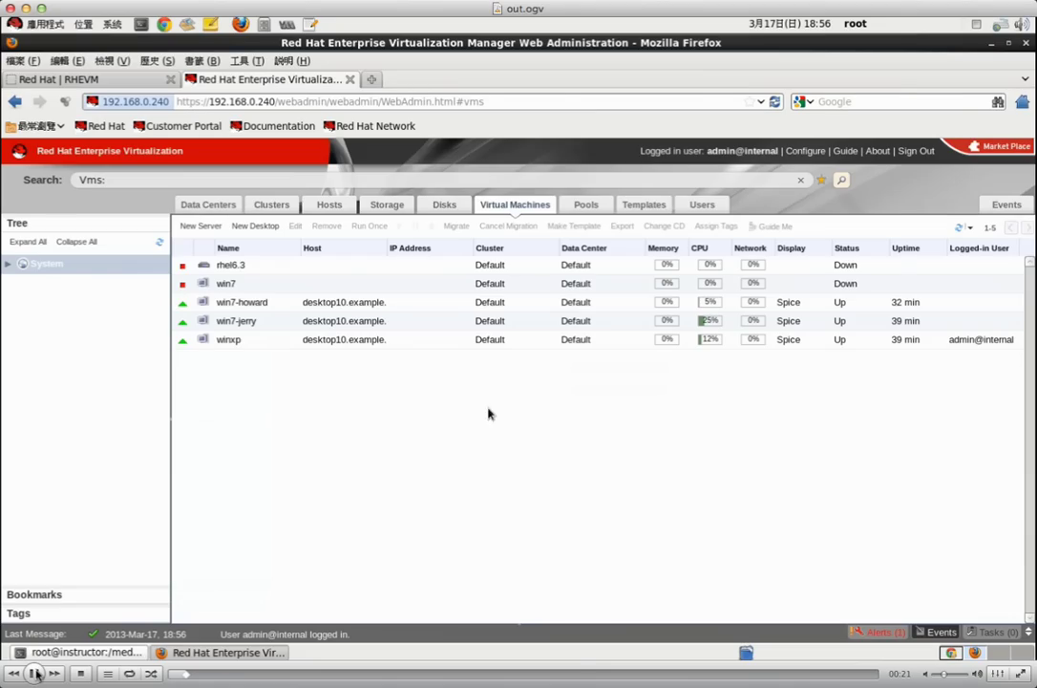
click(33, 673)
click(36, 673)
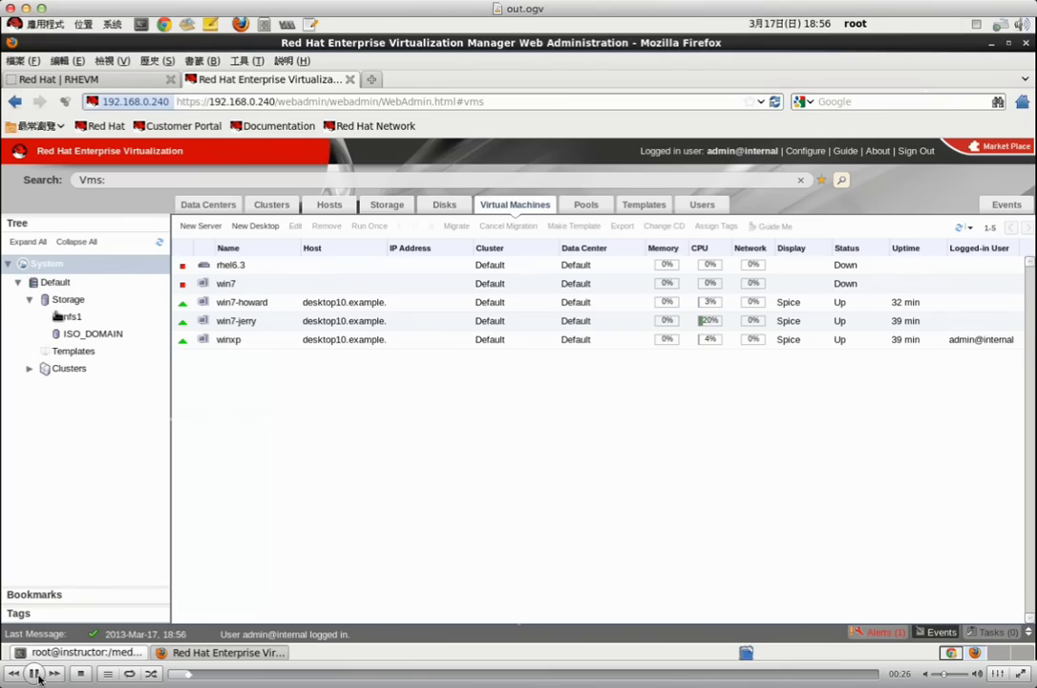
click(35, 673)
click(35, 673)
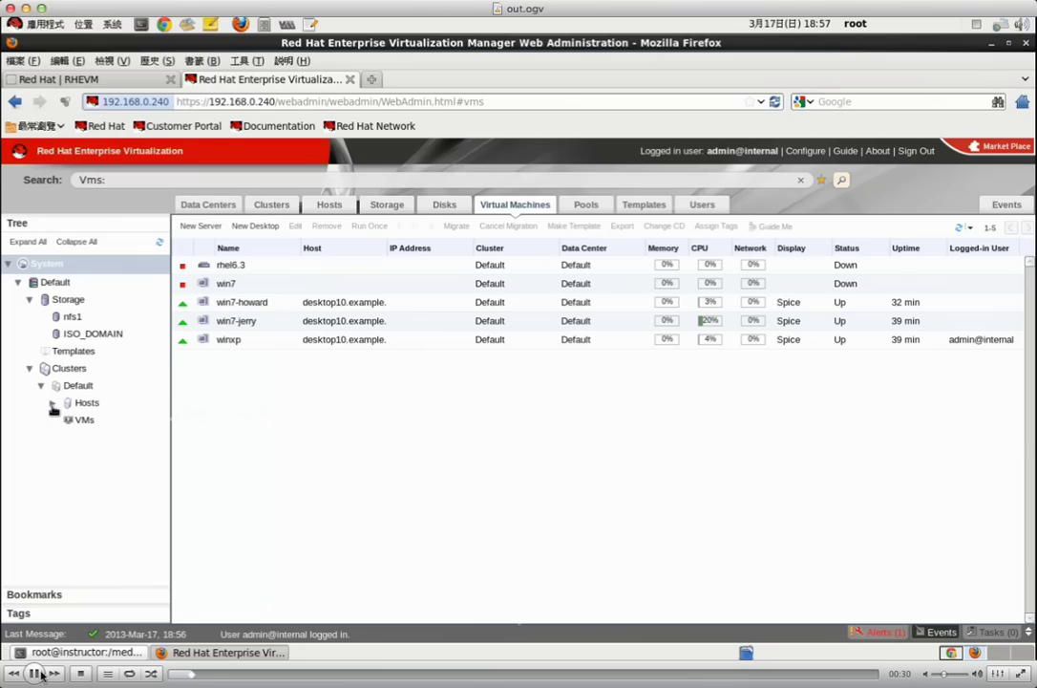
click(35, 674)
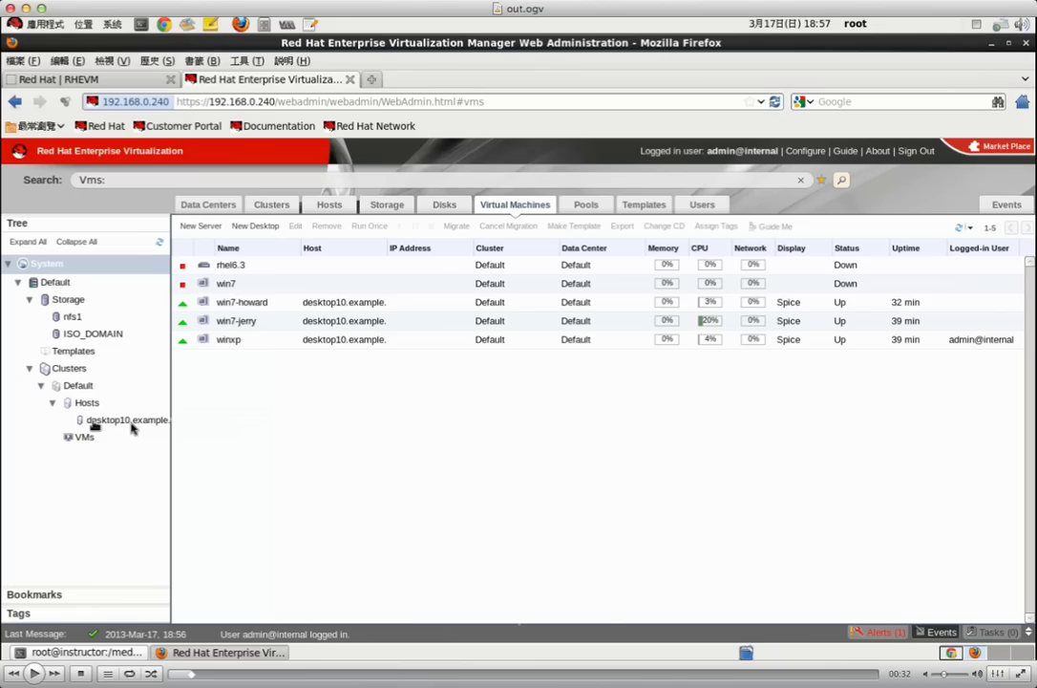
Continue the recording in short stretches to examine the desktop10.example.com host's general details and the Default cluster's virtual machines.
click(35, 674)
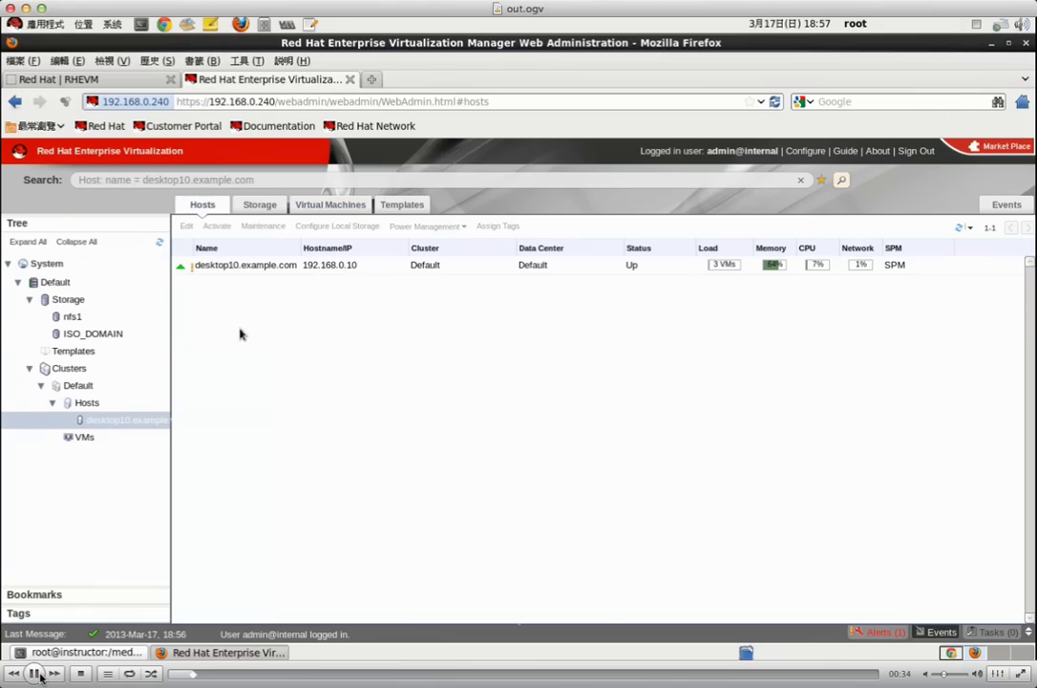
click(35, 673)
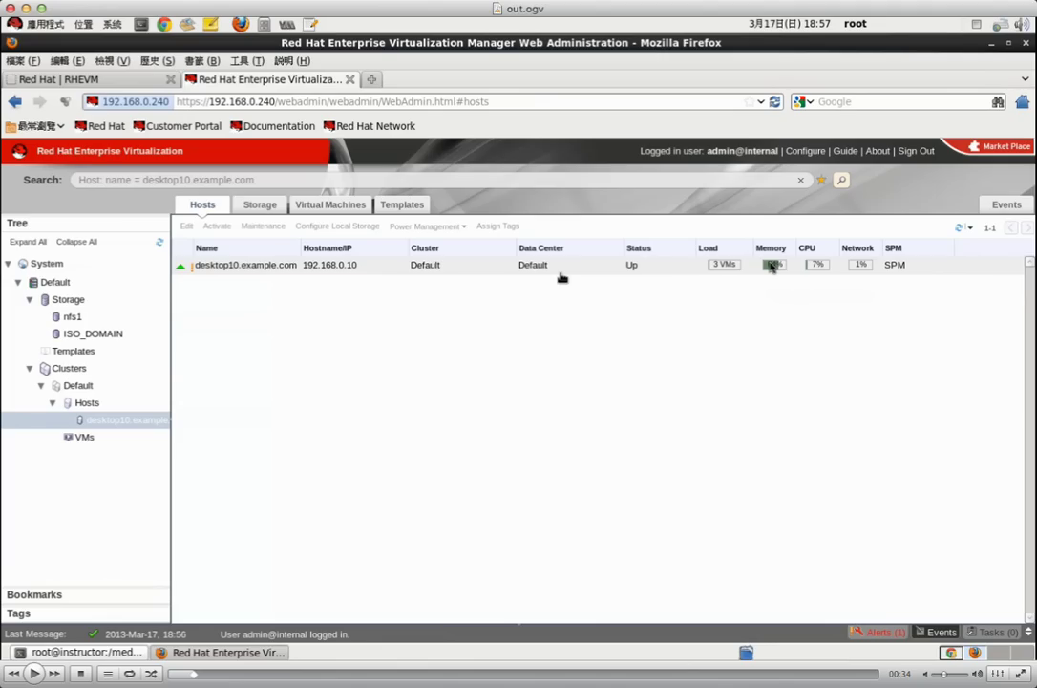
click(32, 673)
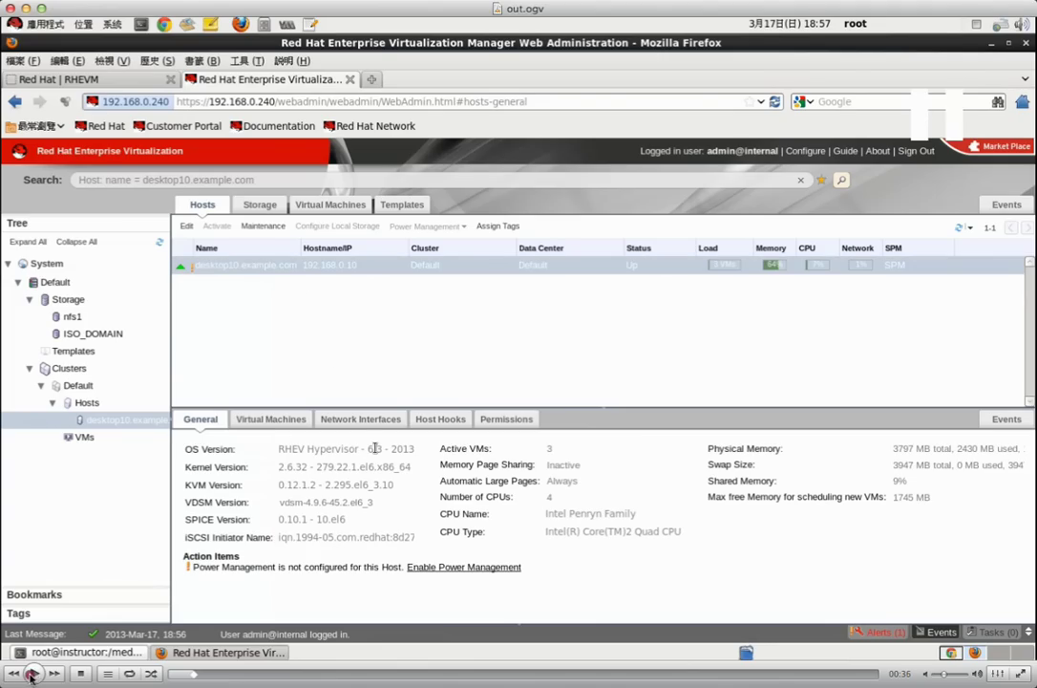
click(33, 673)
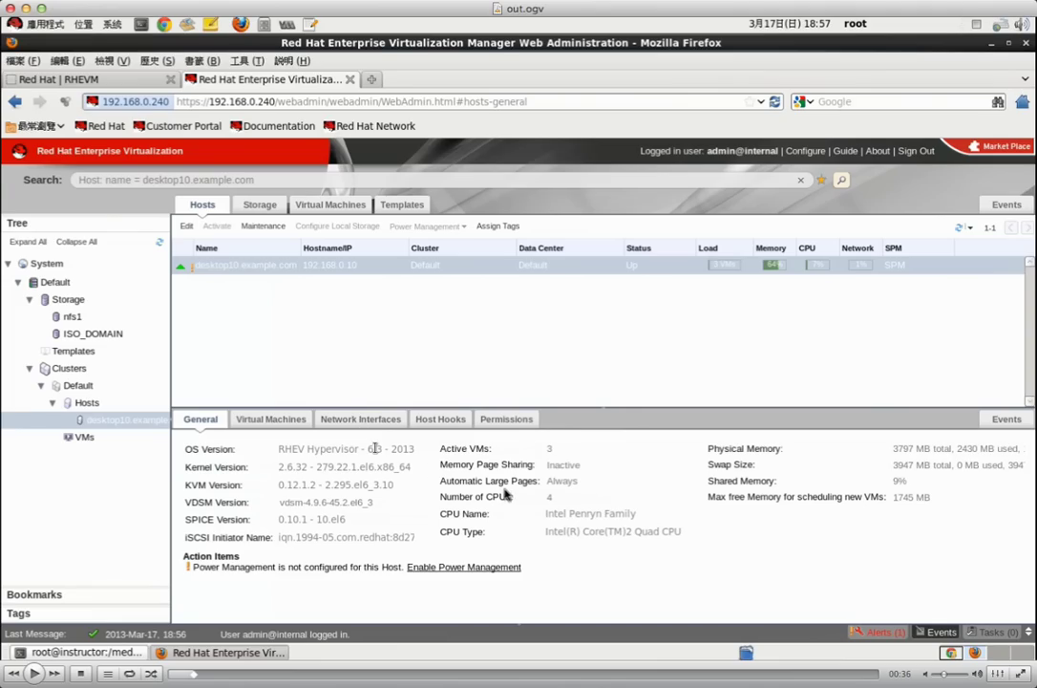
key(space)
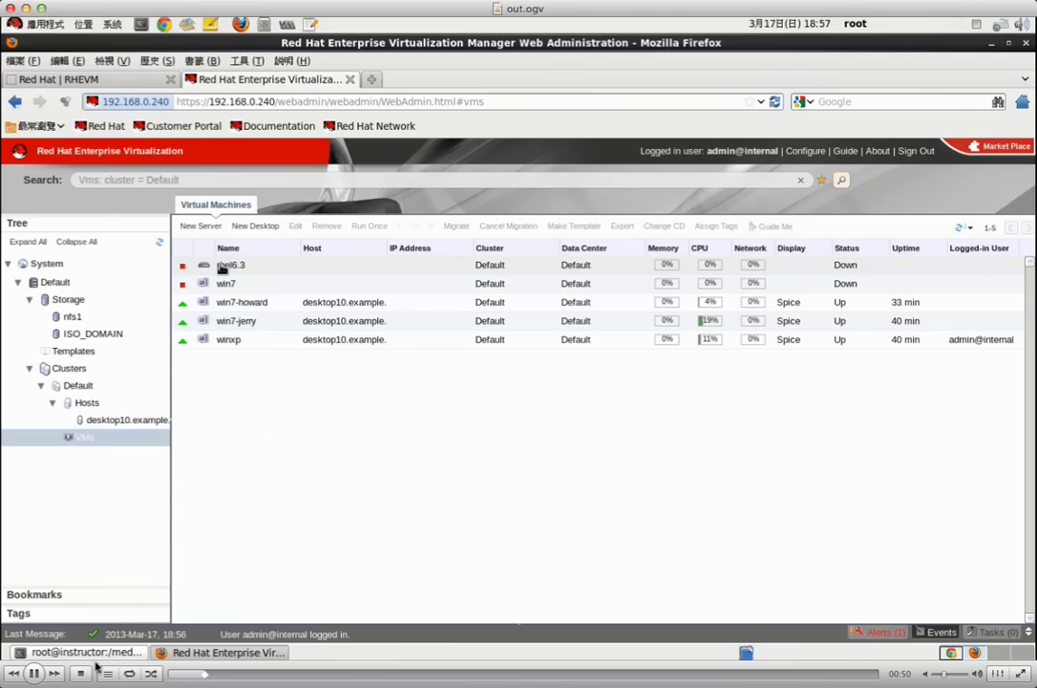
click(33, 673)
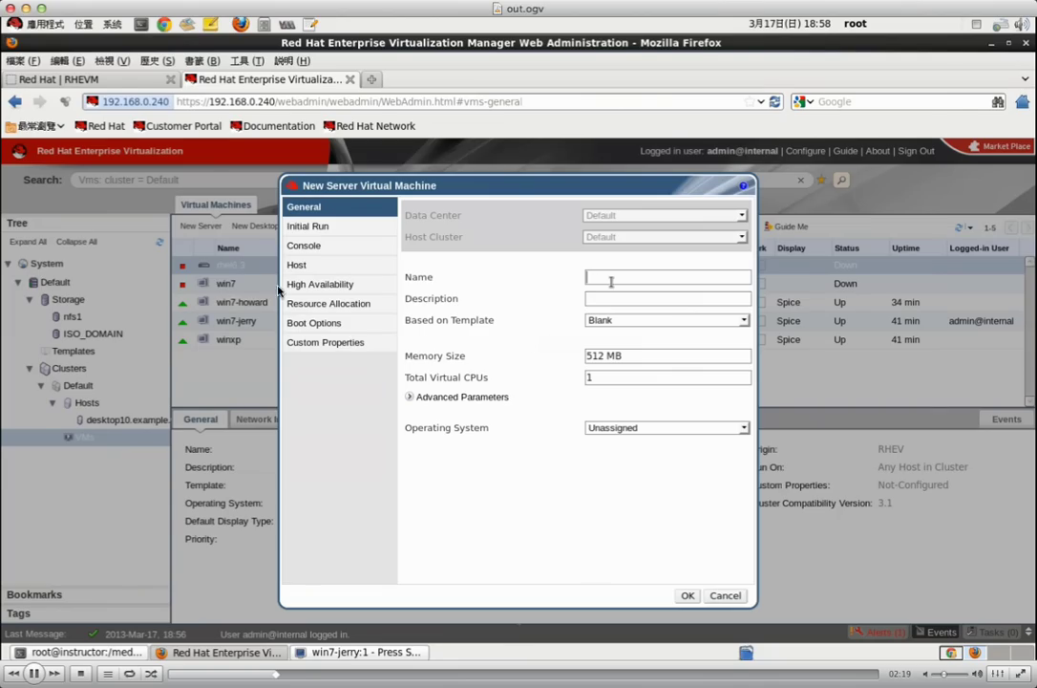
Name the new server virtual machine httpd-1, describe it as "web server1" and base it on the rhel6.3 template.
click(33, 673)
text(d-1)
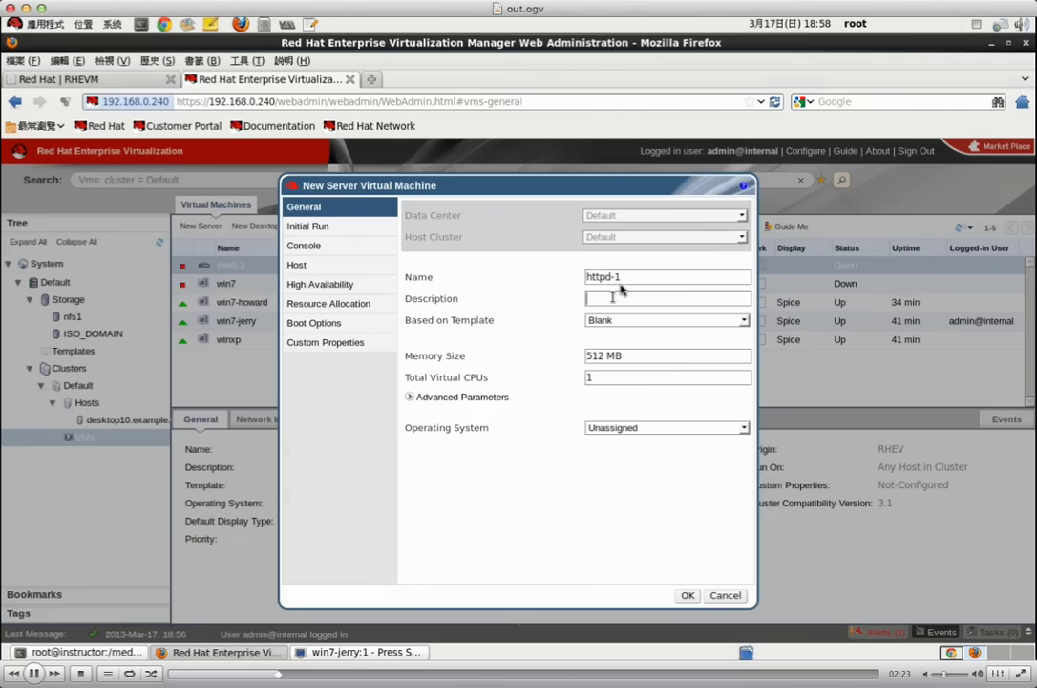
text(web server1)
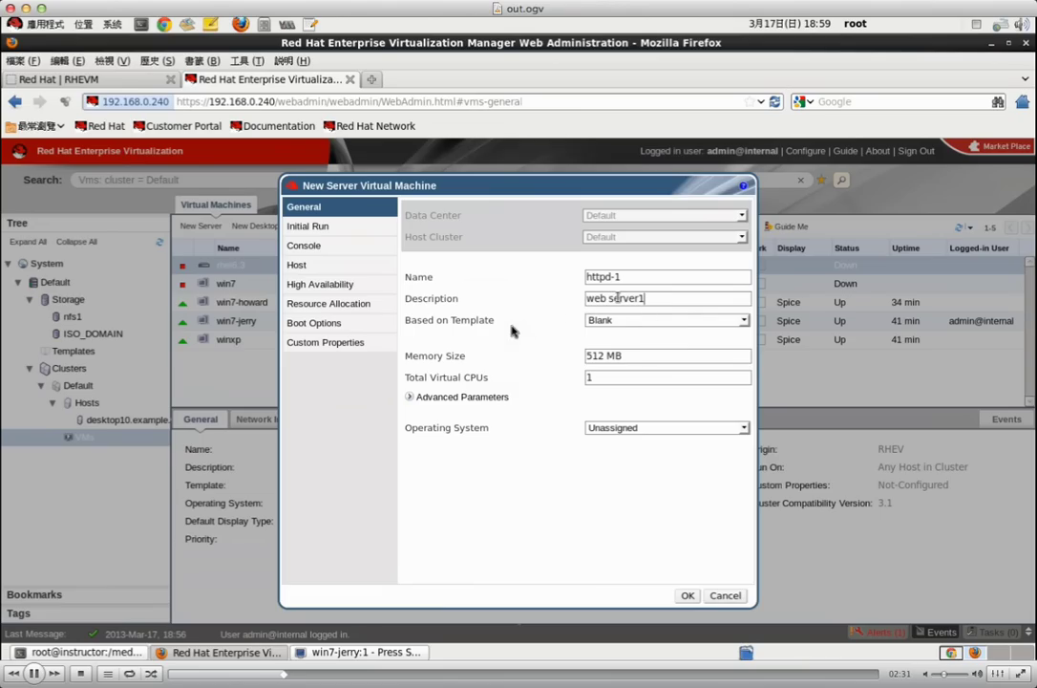
click(620, 321)
click(620, 345)
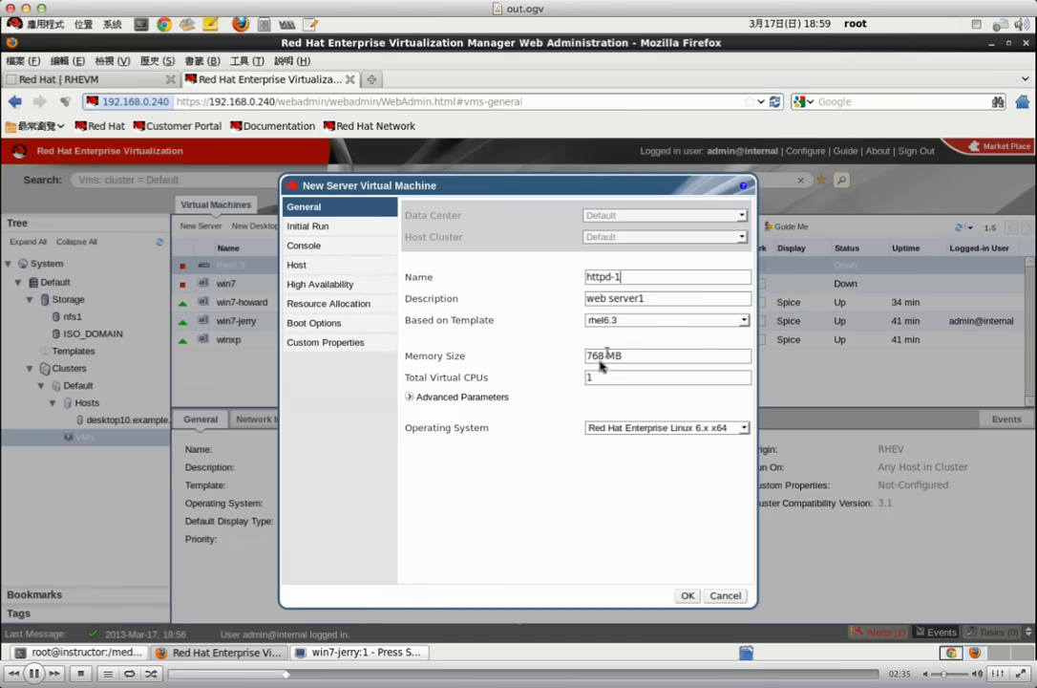
Set the new server virtual machine's memory size to 512 MB.
click(601, 358)
key(BackSpace)
key(BackSpace)
key(BackSpace)
key(BackSpace)
text(512)
Review the console, host, high availability, resource allocation, boot and custom property settings, and create the httpd-1 server virtual machine.
click(322, 247)
click(329, 265)
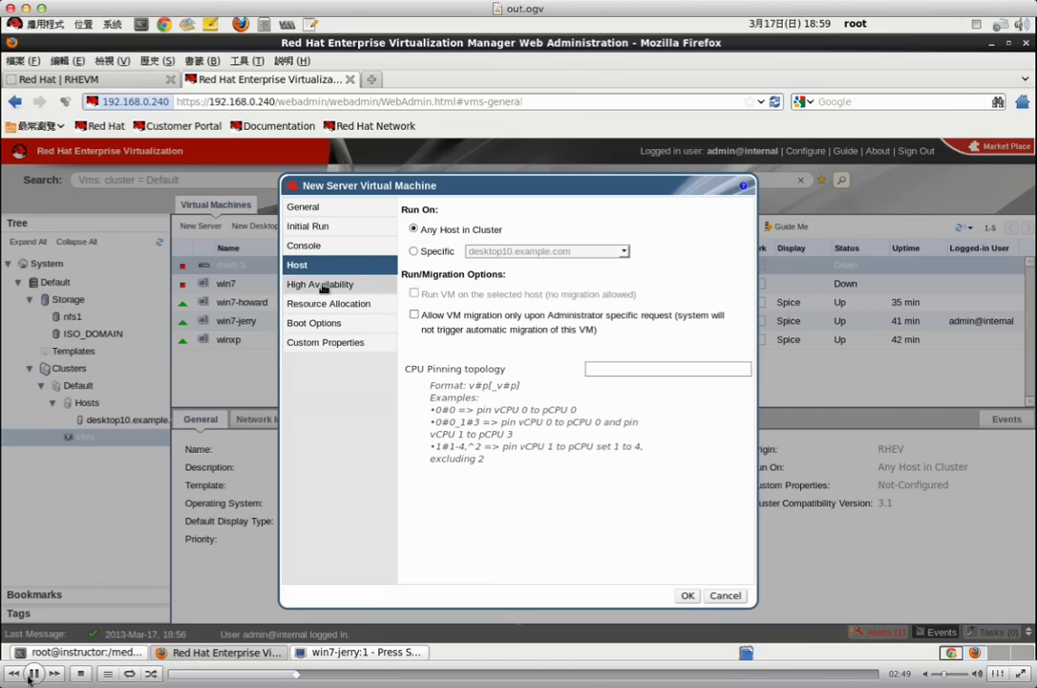
key(space)
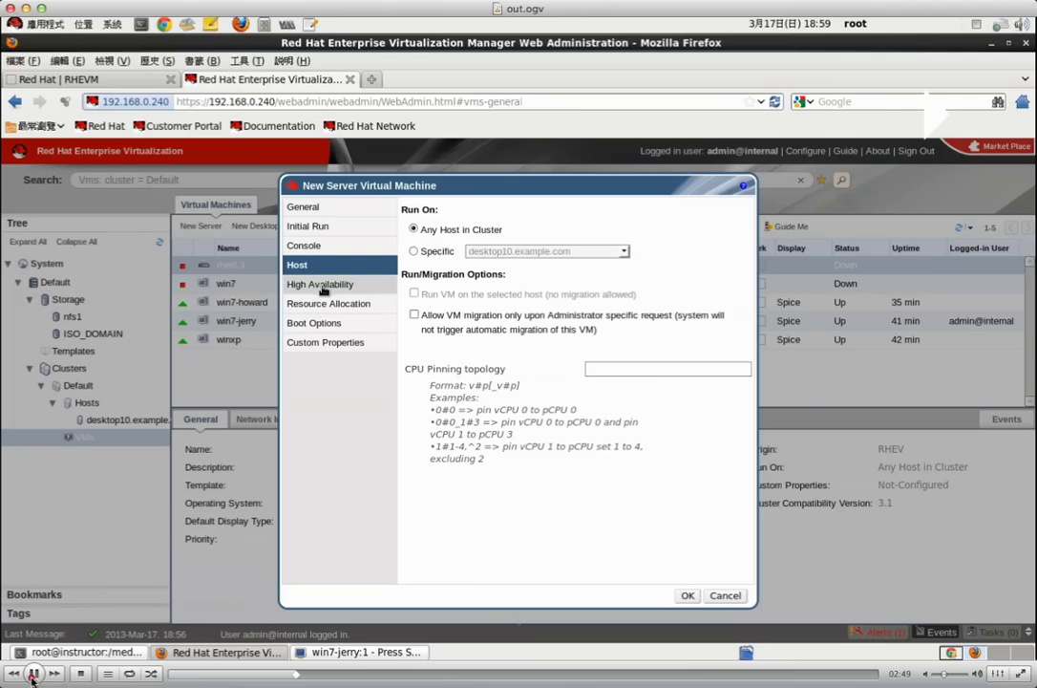
click(323, 284)
click(32, 675)
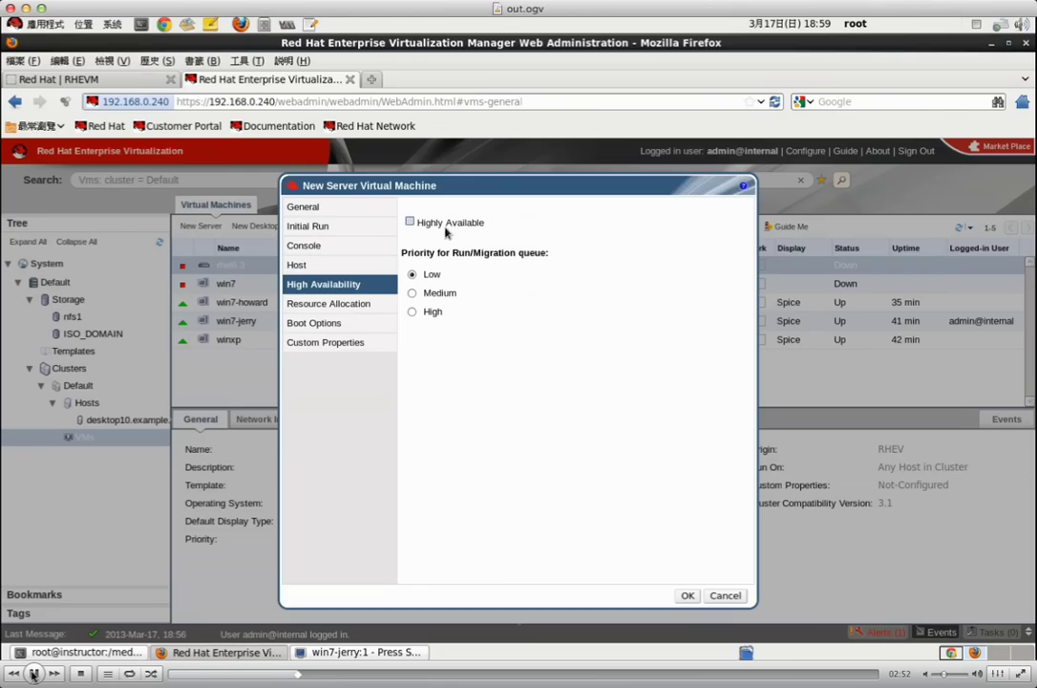
click(348, 304)
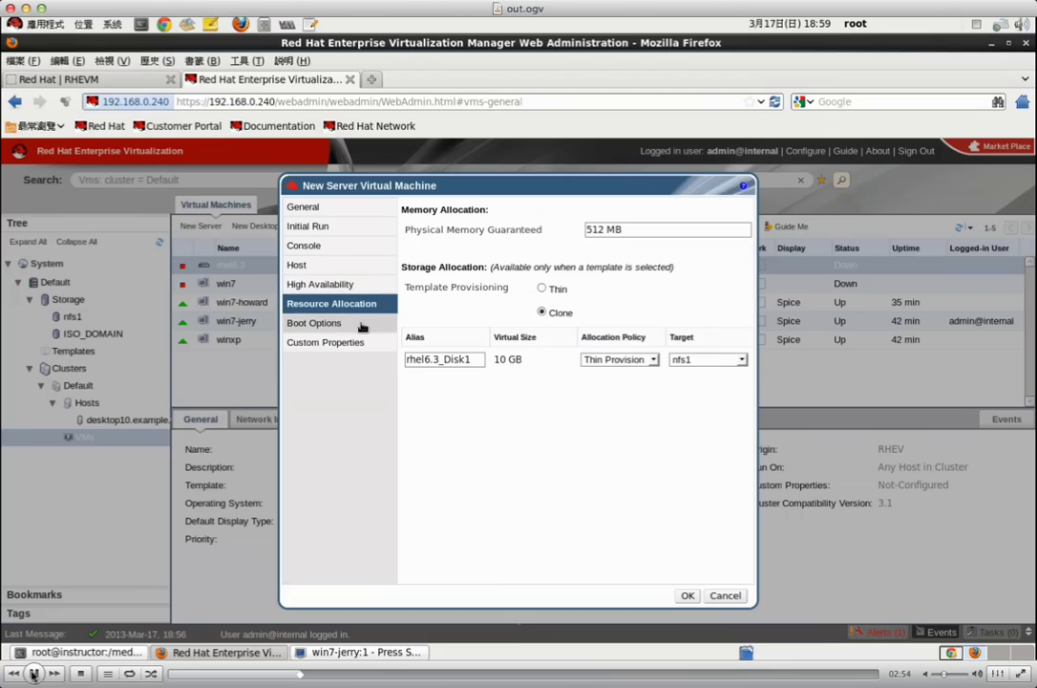
click(361, 326)
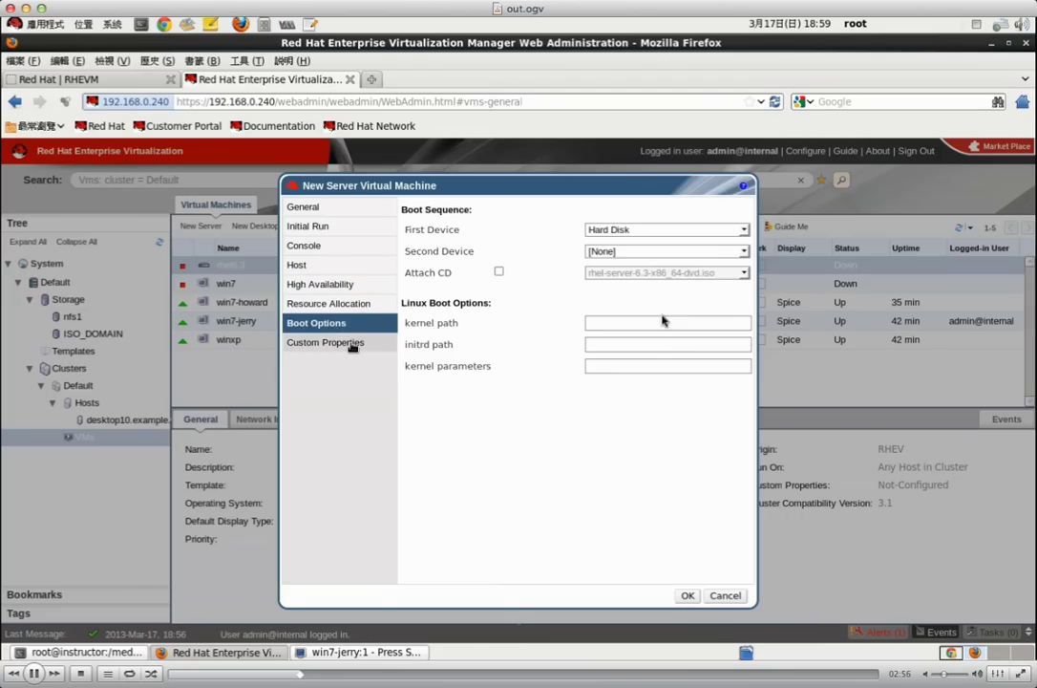
click(346, 343)
click(350, 325)
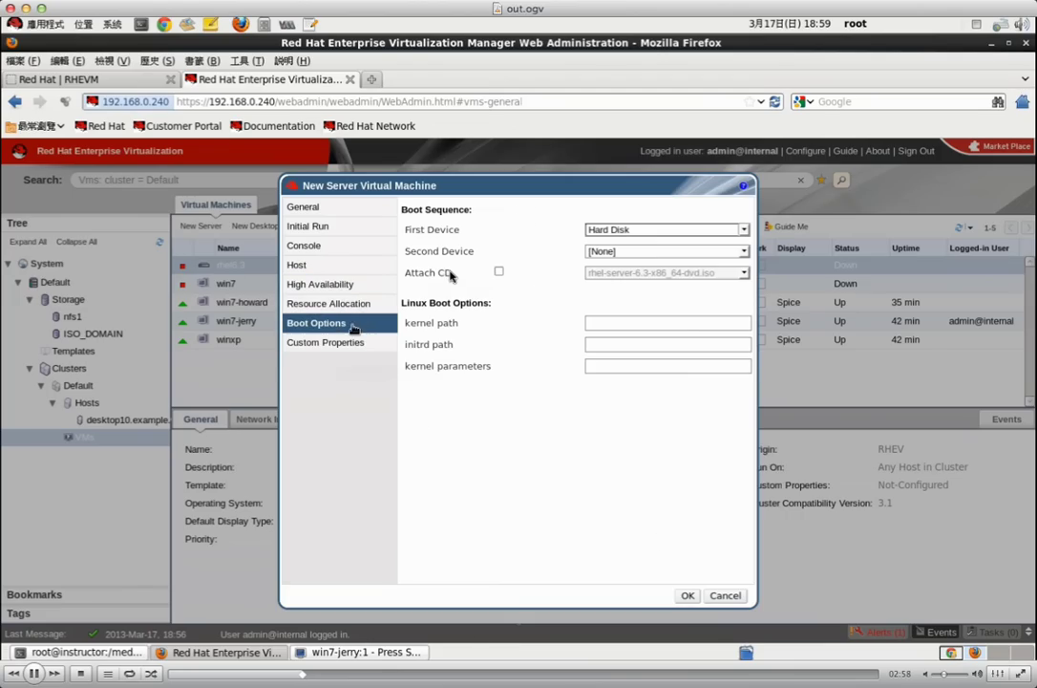
click(686, 595)
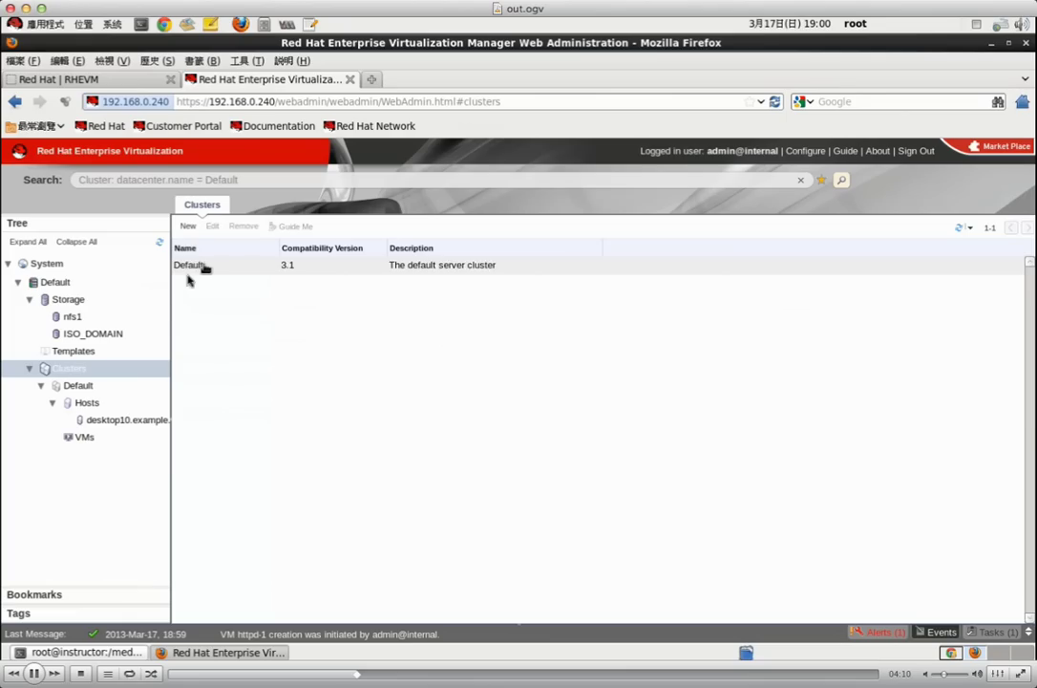
Step through the recording to examine the Default cluster's logical networks, the storage domains and the Default data center's attached storage.
click(35, 673)
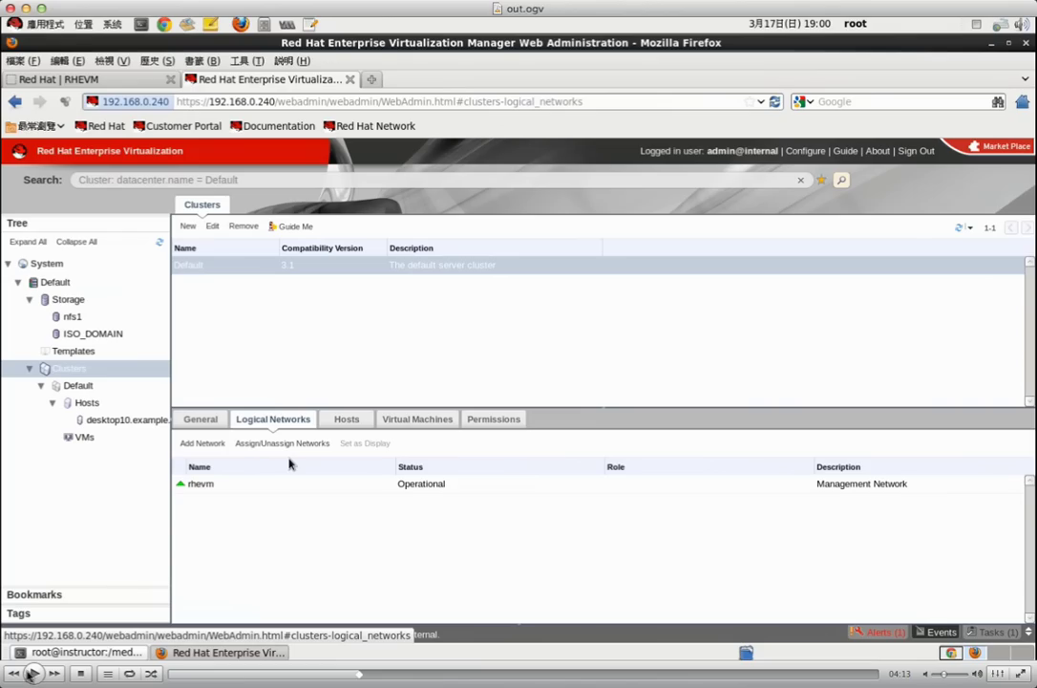
click(34, 673)
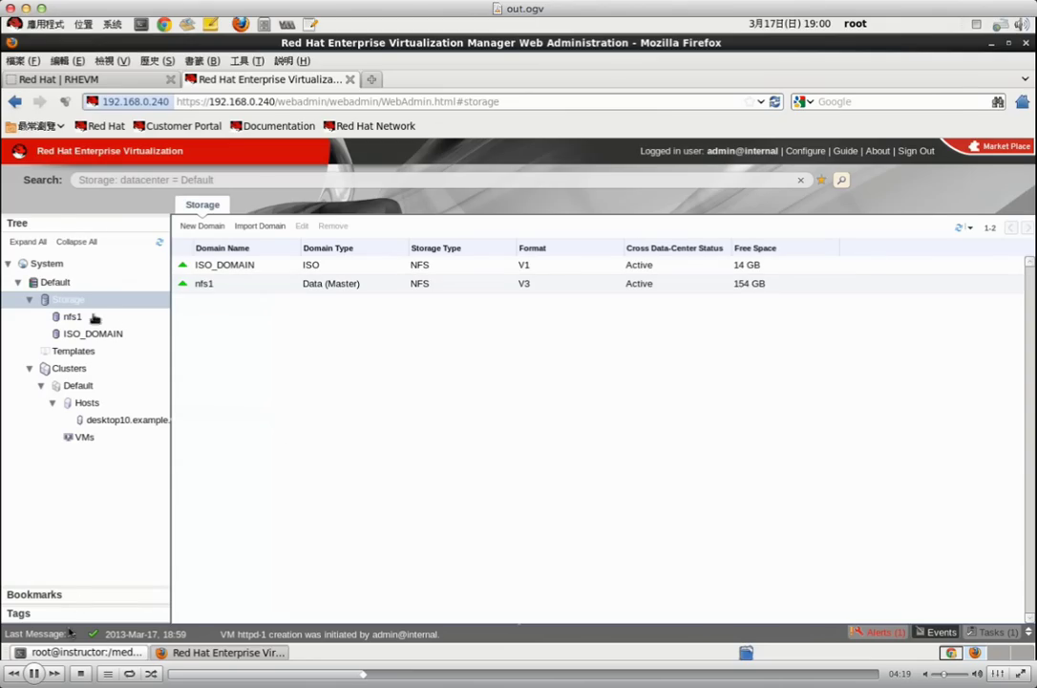
key(space)
click(38, 674)
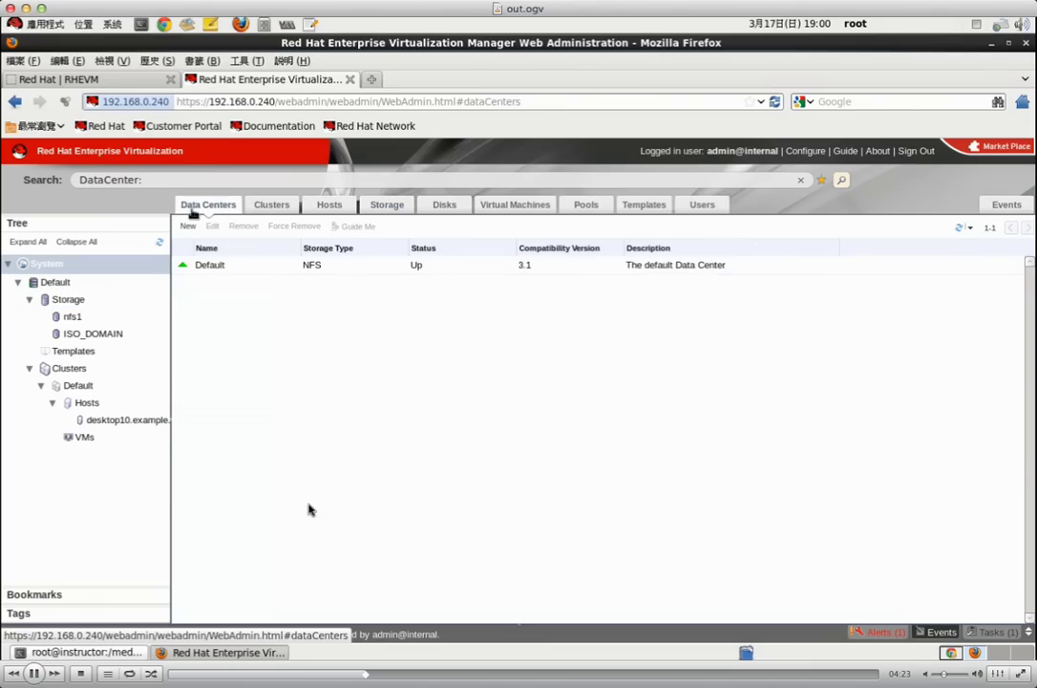
click(33, 674)
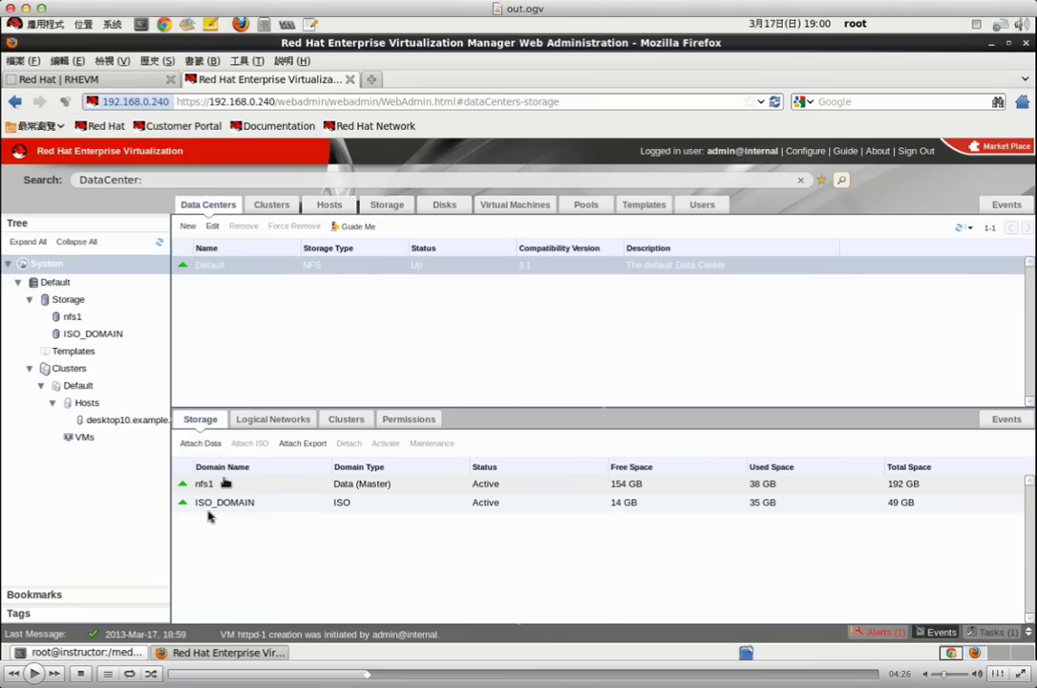
click(32, 674)
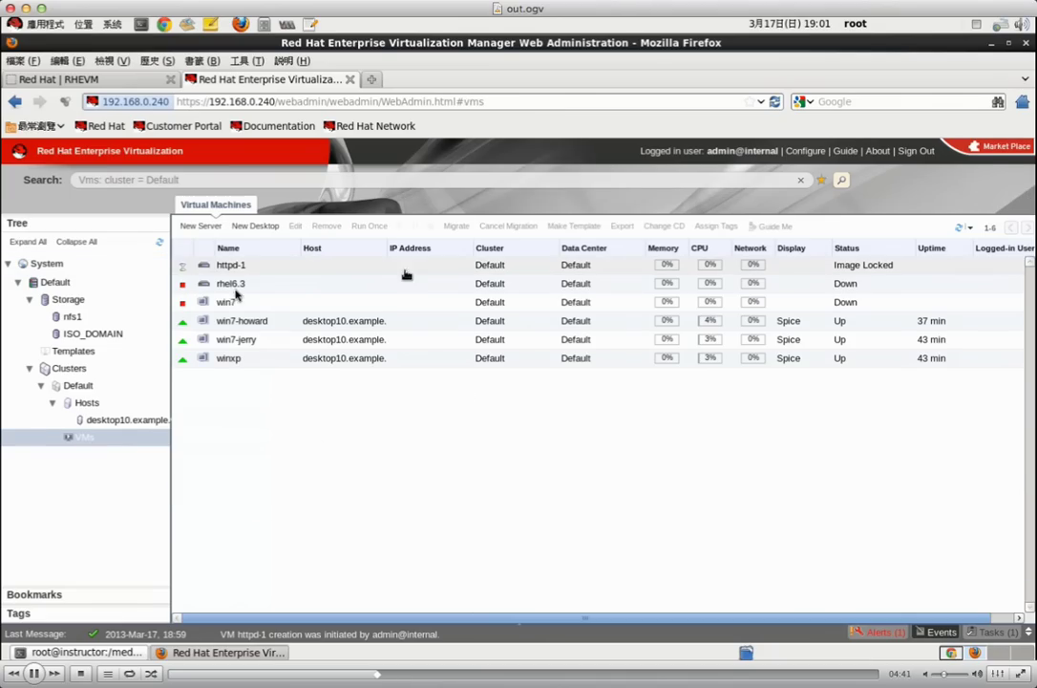
Skip the recording ahead past httpd-1's image creation to its startup, and select the winxp virtual machine.
click(591, 674)
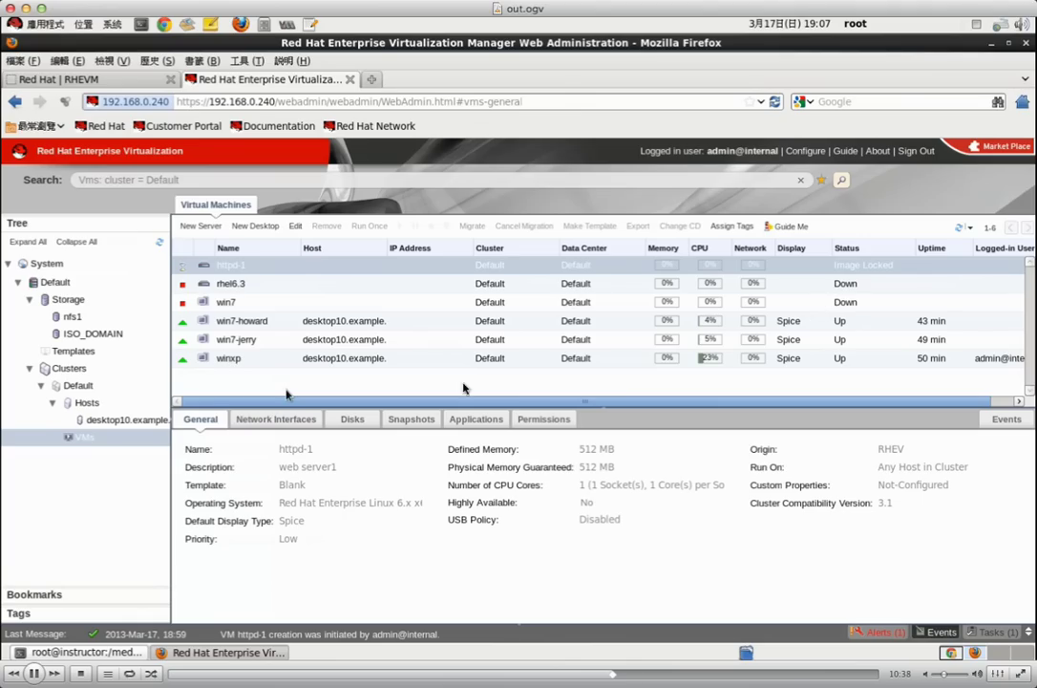
click(634, 677)
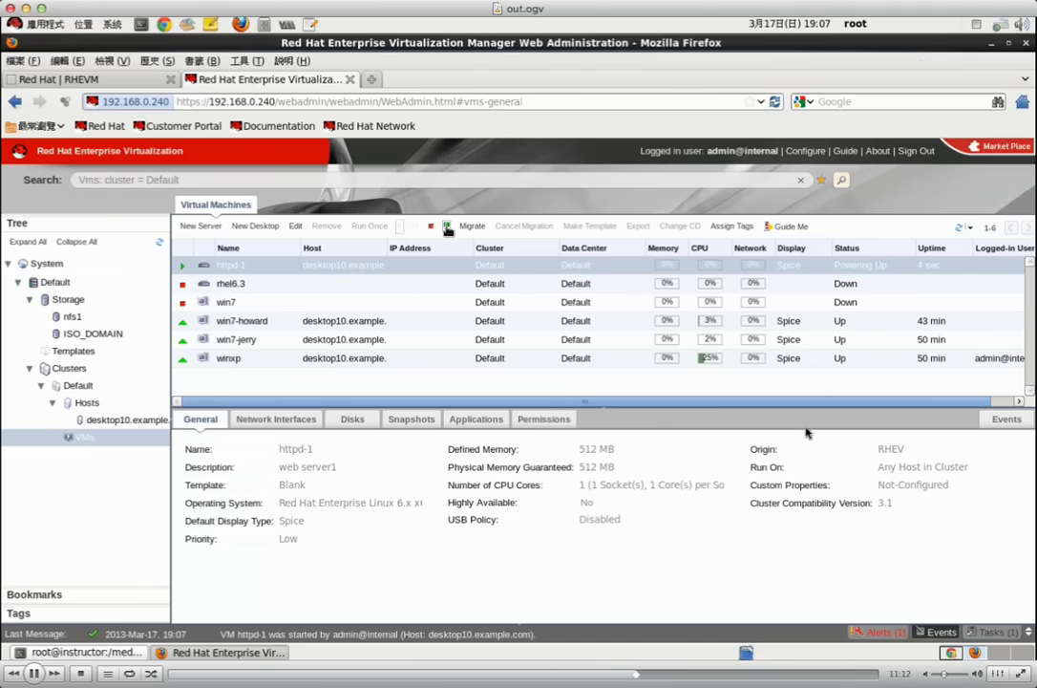
click(631, 669)
click(237, 361)
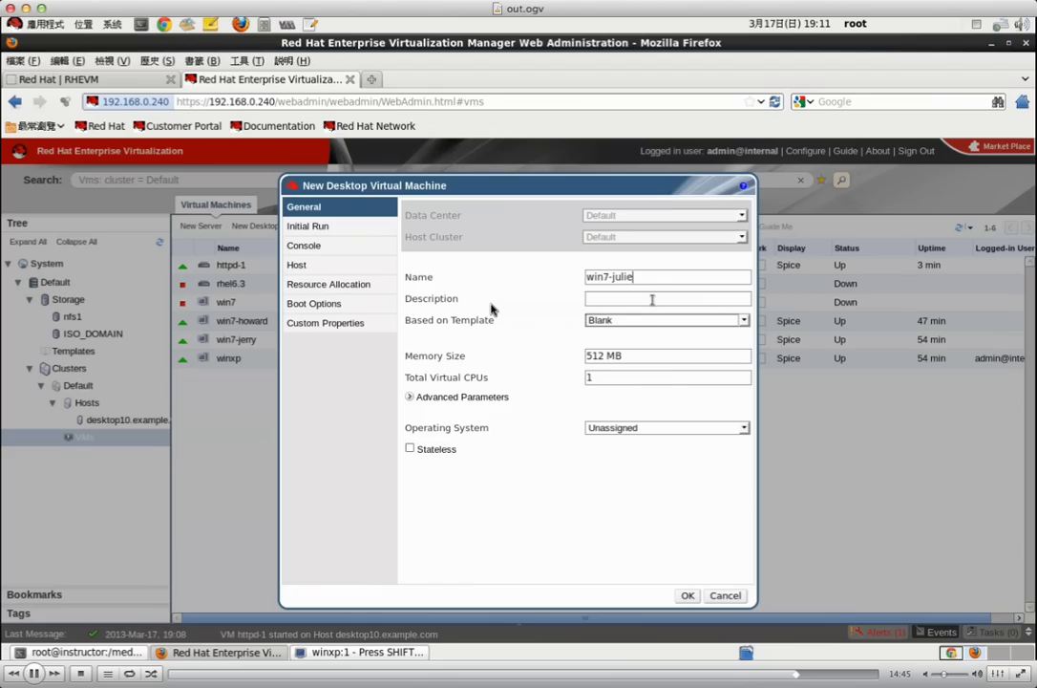
Enter a Windows 7 description naming the intended user, base the new desktop virtual machine on the win7-test template and create it.
text(win 7 for jul)
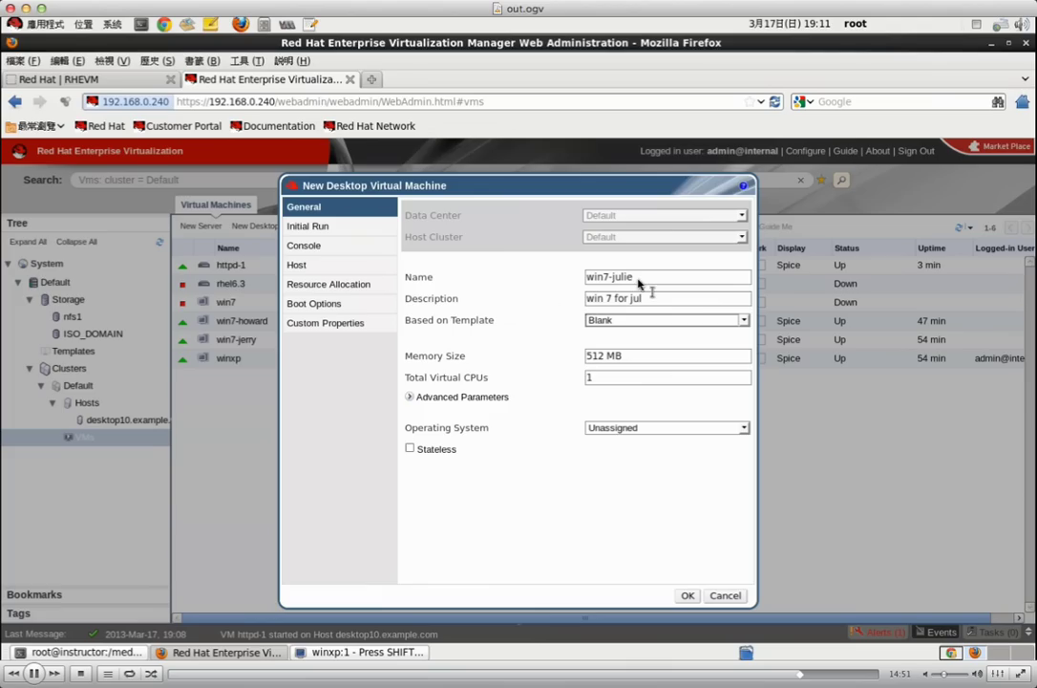
text(ie)
click(643, 320)
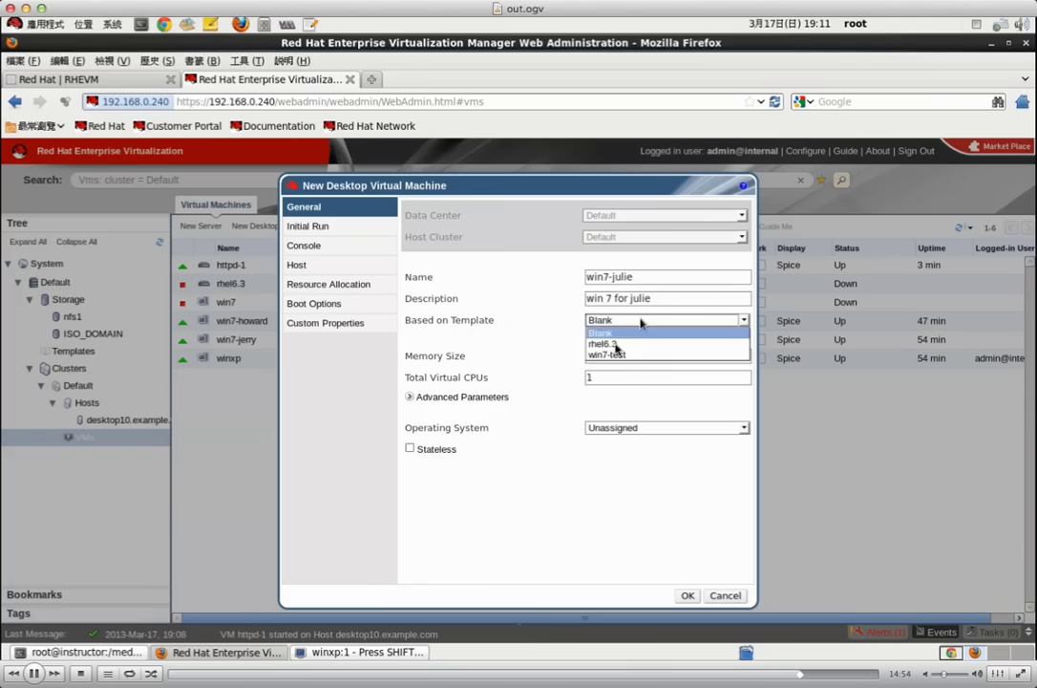
click(623, 354)
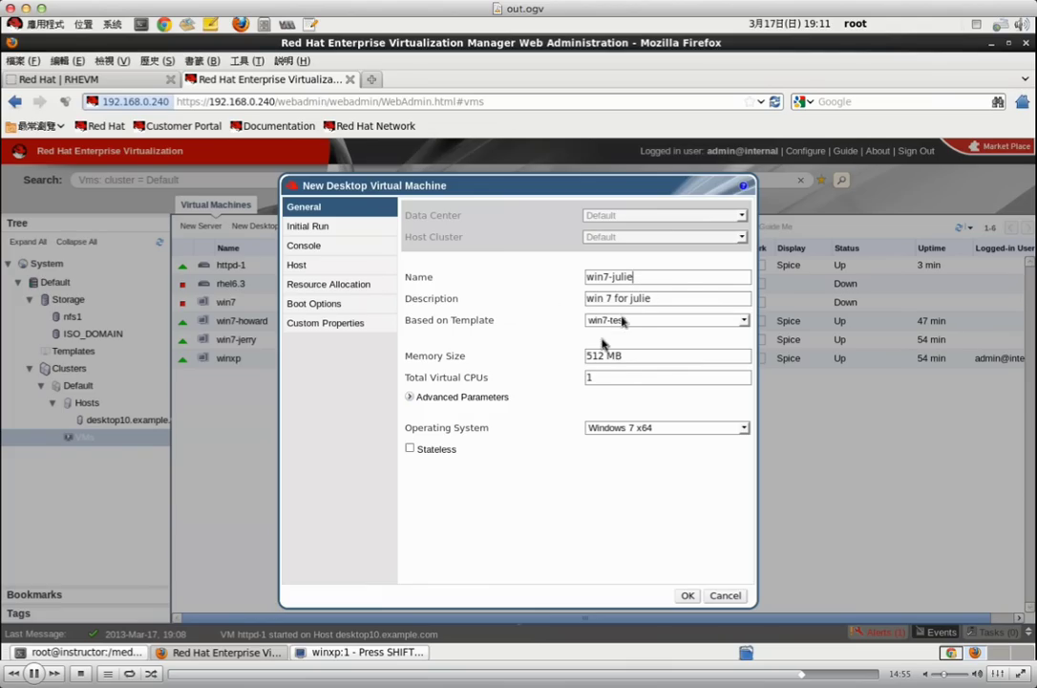
click(688, 595)
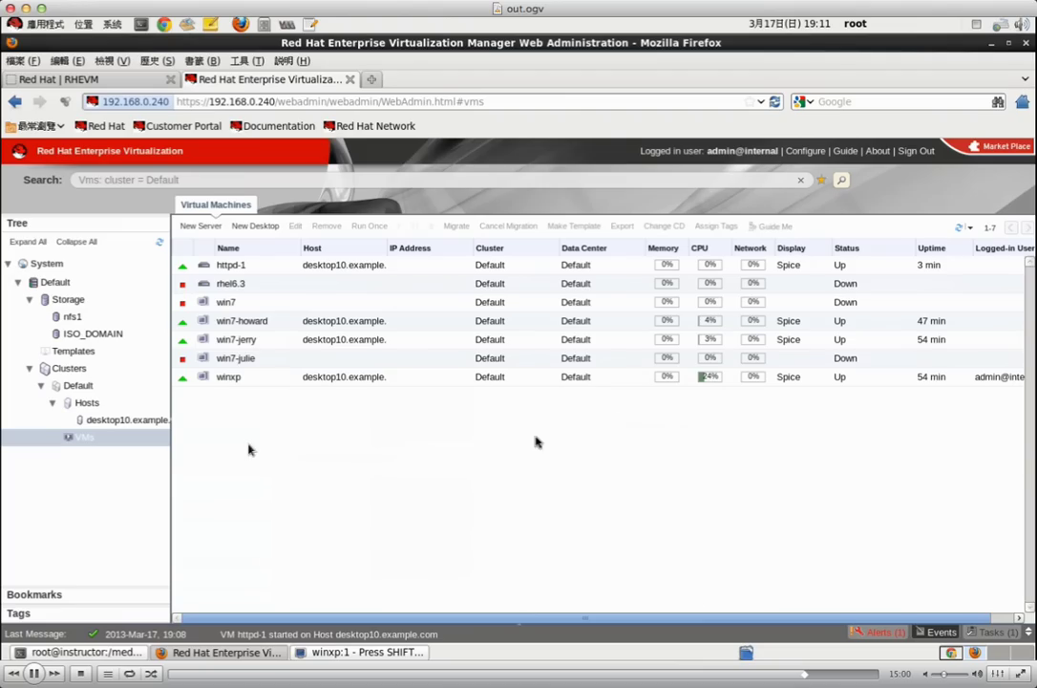
Select the newly created Windows 7 desktop virtual machine and run it.
click(239, 359)
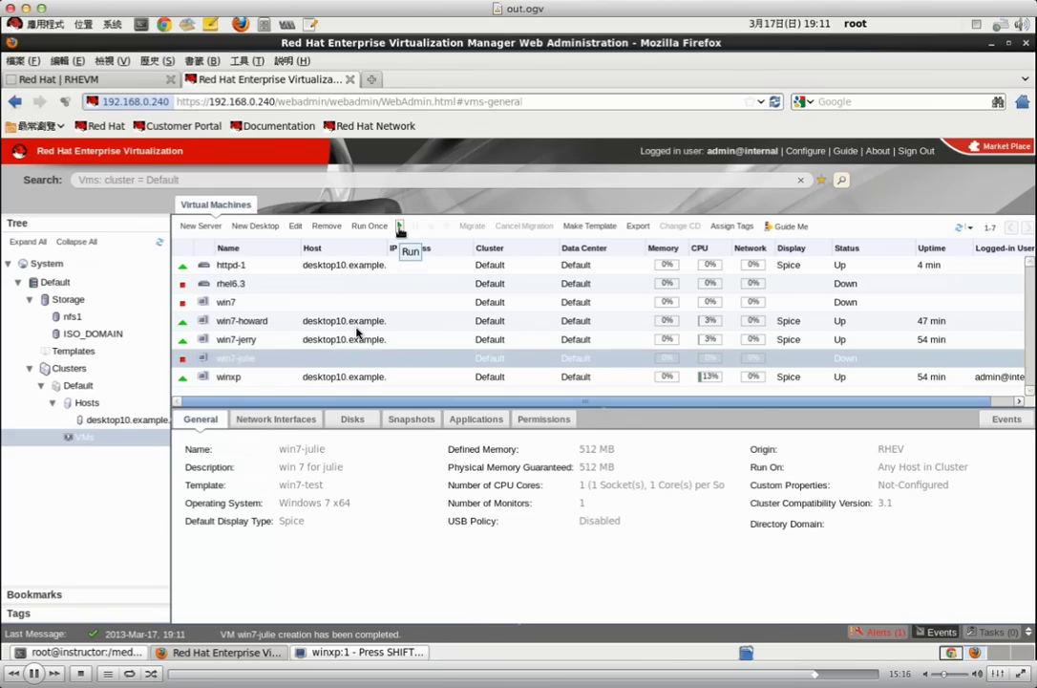
click(400, 227)
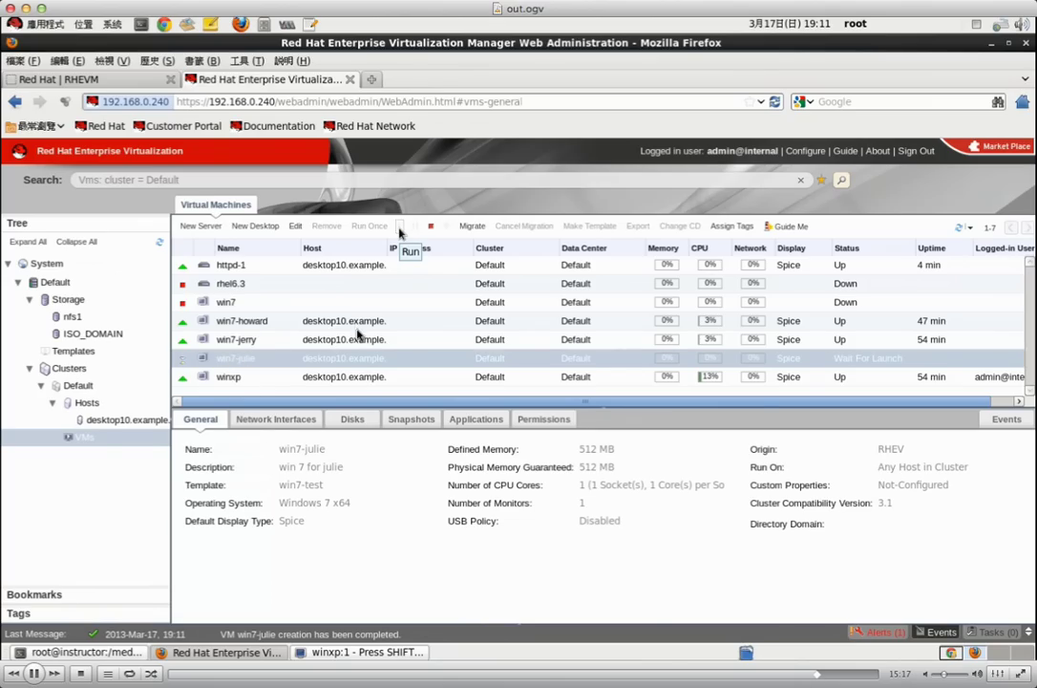